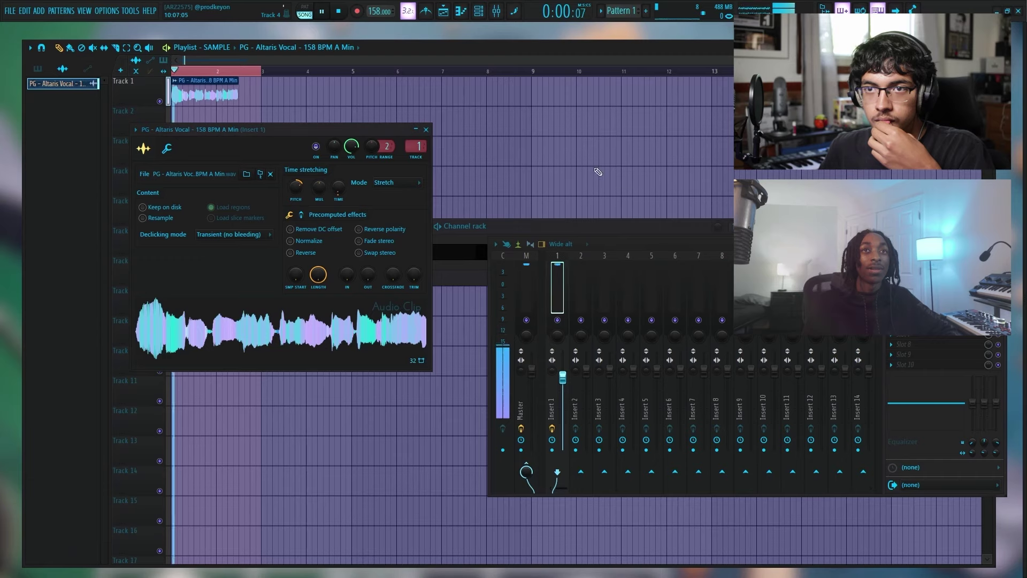
Close the Altaris Vocal clip's settings window, leaving the clip at the start of Track 1
{"action": "left_click", "coordinate": [427, 129]}
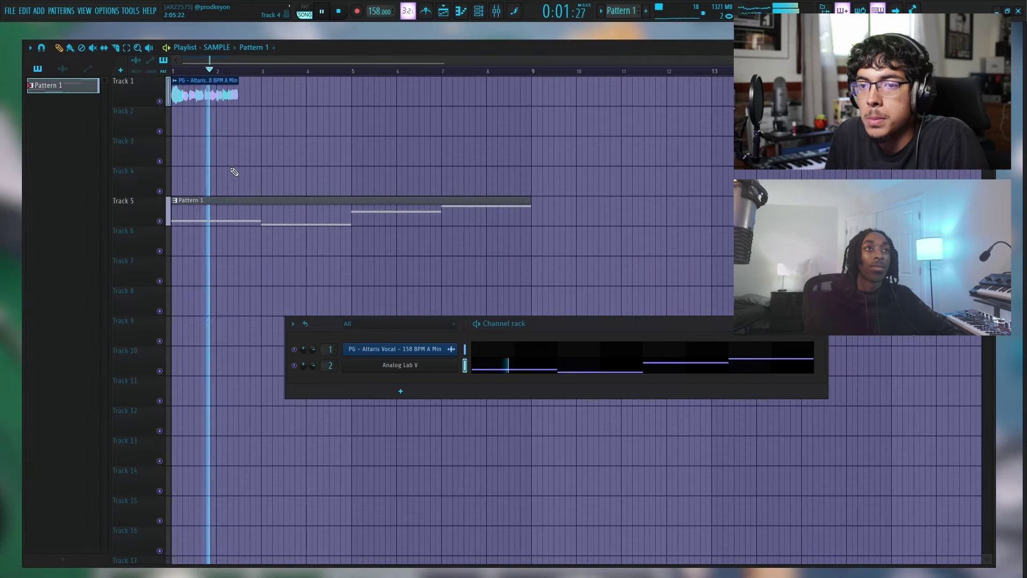
Place a second Altaris Vocal clip at bar 5 of Track 1 and open Pattern 1's piano roll
{"action": "key", "text": "F5"}
{"action": "left_click", "coordinate": [234, 96]}
{"action": "scroll", "coordinate": [325, 129], "scroll_direction": "up", "scroll_amount": 5}
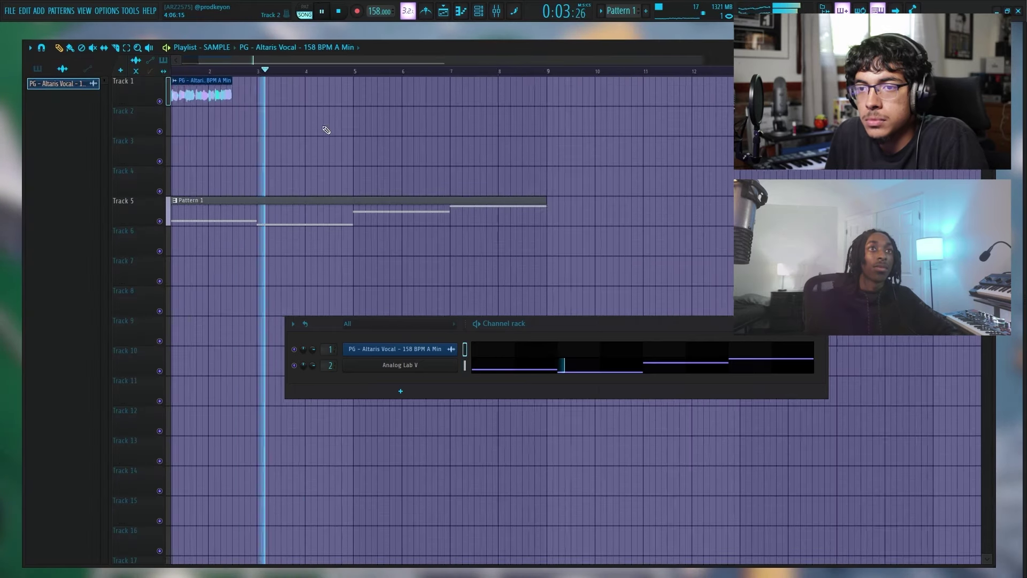
{"action": "left_click", "coordinate": [381, 95]}
{"action": "scroll", "coordinate": [418, 166], "scroll_direction": "down", "scroll_amount": 4}
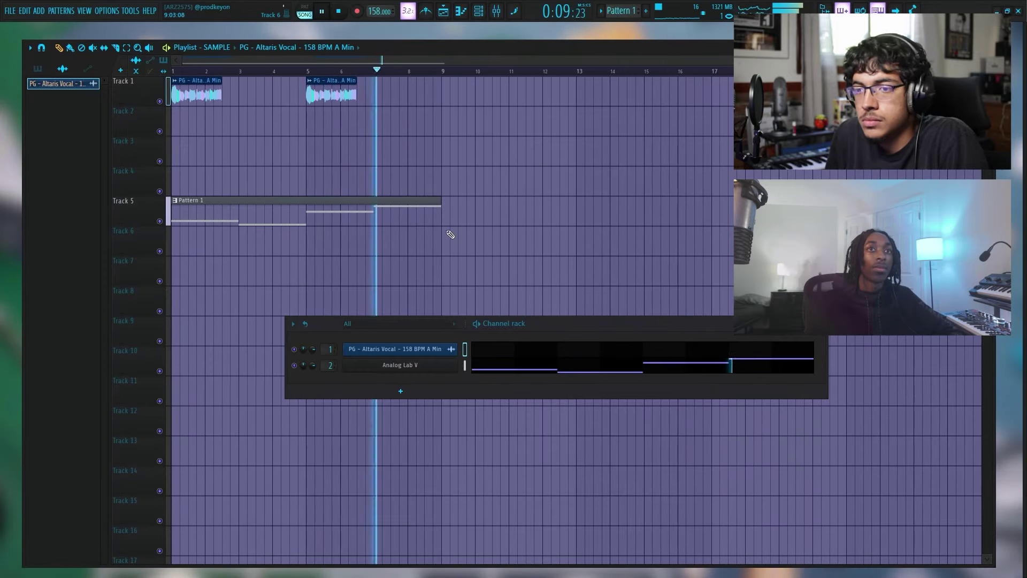
{"action": "double_click", "coordinate": [393, 214]}
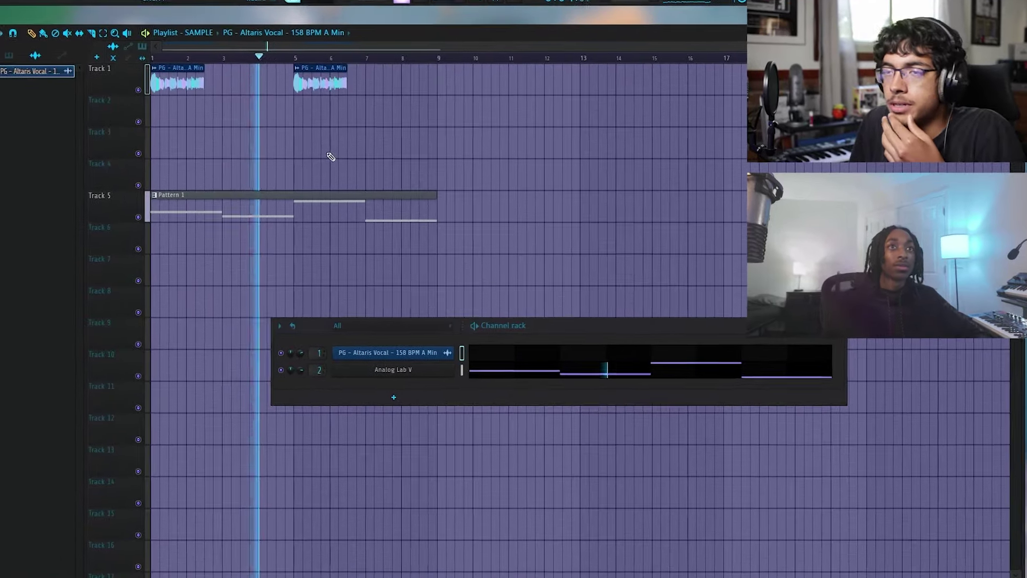
Play back the arrangement with the mixer open, then stop it
{"action": "key", "text": "space"}
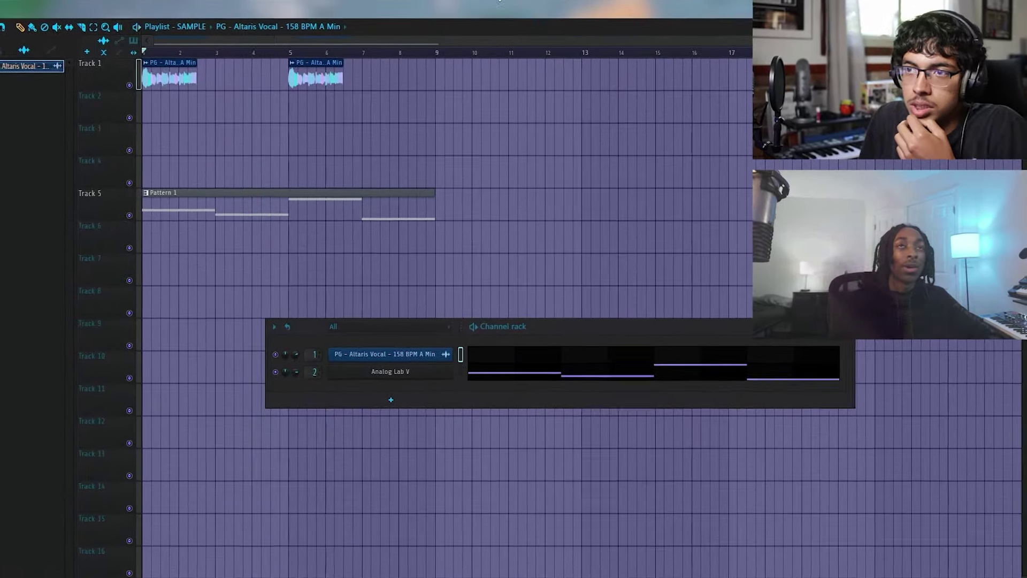
{"action": "key", "text": "F9"}
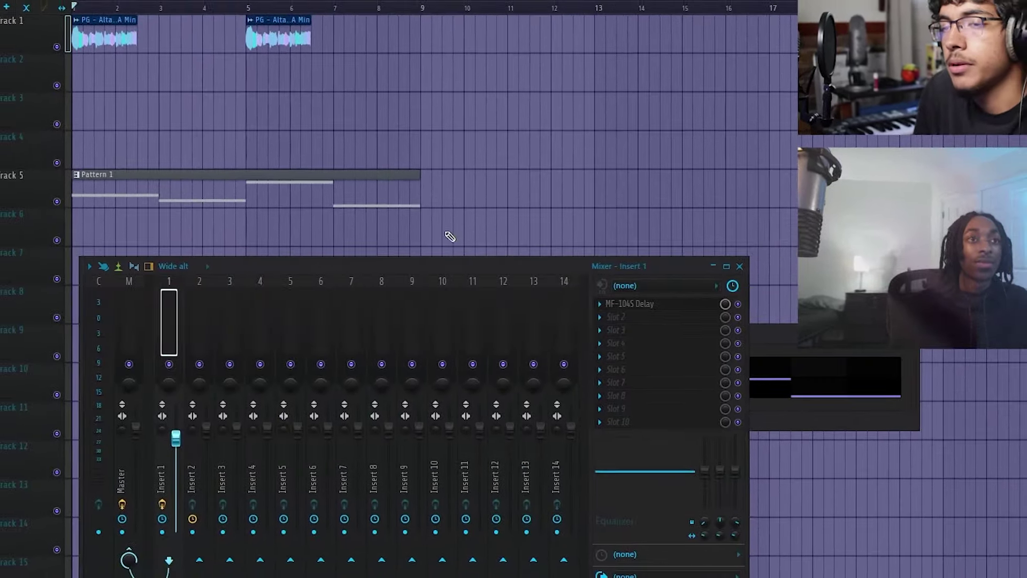
{"action": "key", "text": "space"}
{"action": "key", "text": "space"}
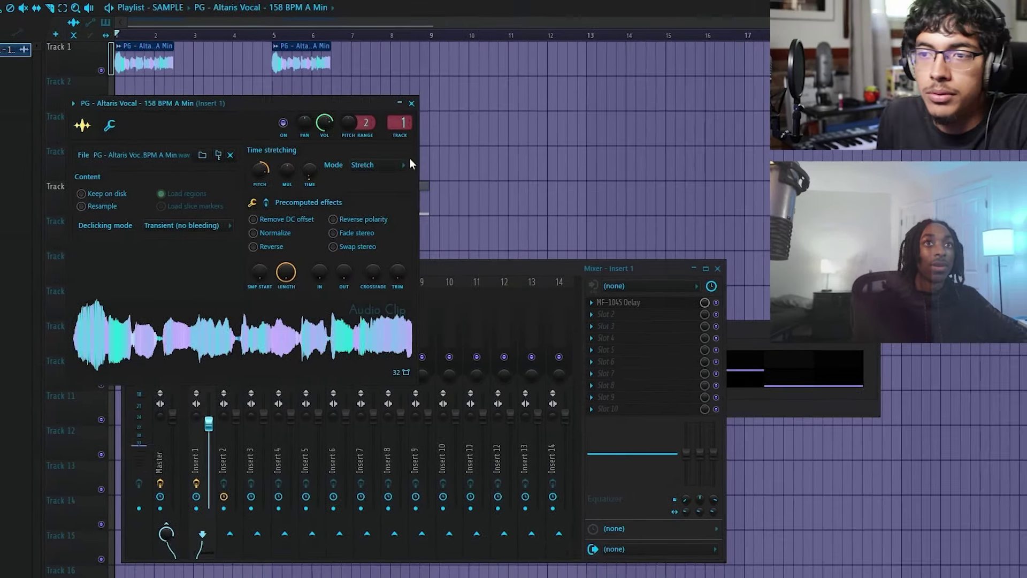
Set the Altaris Vocal clip's time stretching mode to Stretch Pro and select Pattern 1 on Track 5
{"action": "left_click", "coordinate": [372, 163]}
{"action": "left_click", "coordinate": [363, 214]}
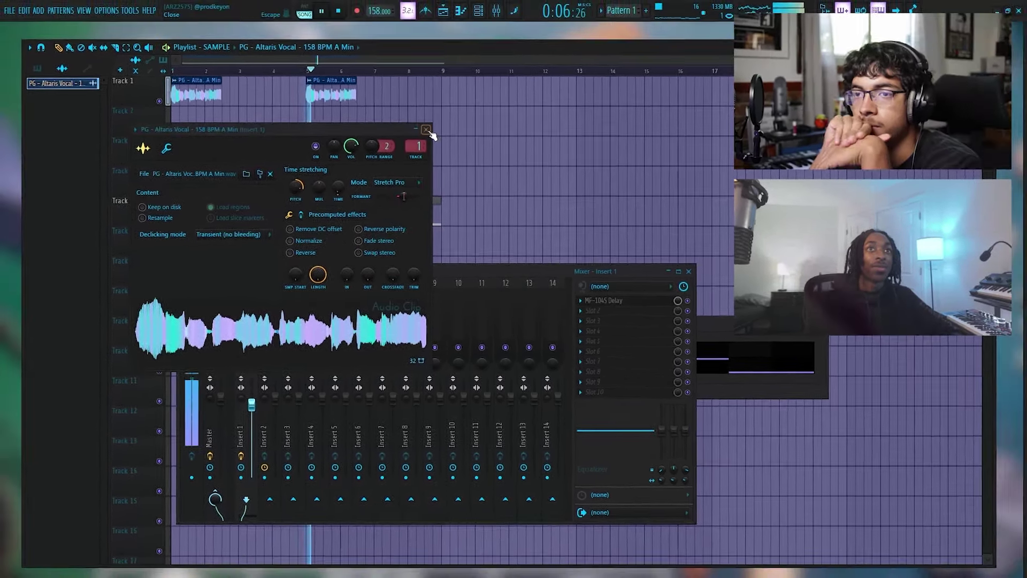
{"action": "left_click", "coordinate": [425, 130]}
{"action": "scroll", "coordinate": [503, 176], "scroll_direction": "down", "scroll_amount": 1}
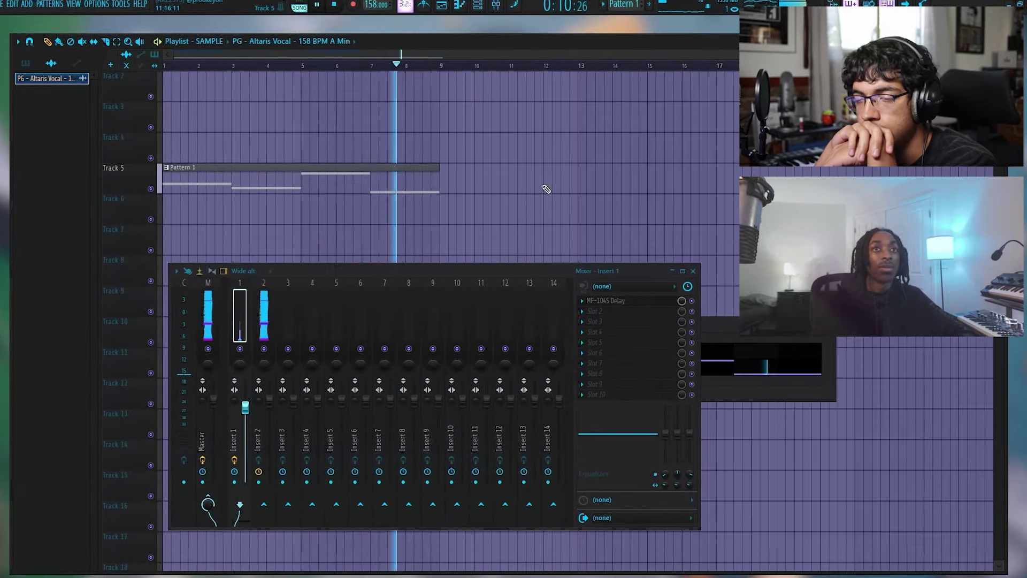
{"action": "left_click_drag", "start_coordinate": [539, 190], "coordinate": [304, 163], "text": "ctrl"}
Duplicate Pattern 1 to bar 9 and place the Ruby Vocal sample on Track 2 at bar 3
{"action": "key", "text": "ctrl+b"}
{"action": "scroll", "coordinate": [385, 173], "scroll_direction": "up", "scroll_amount": 1}
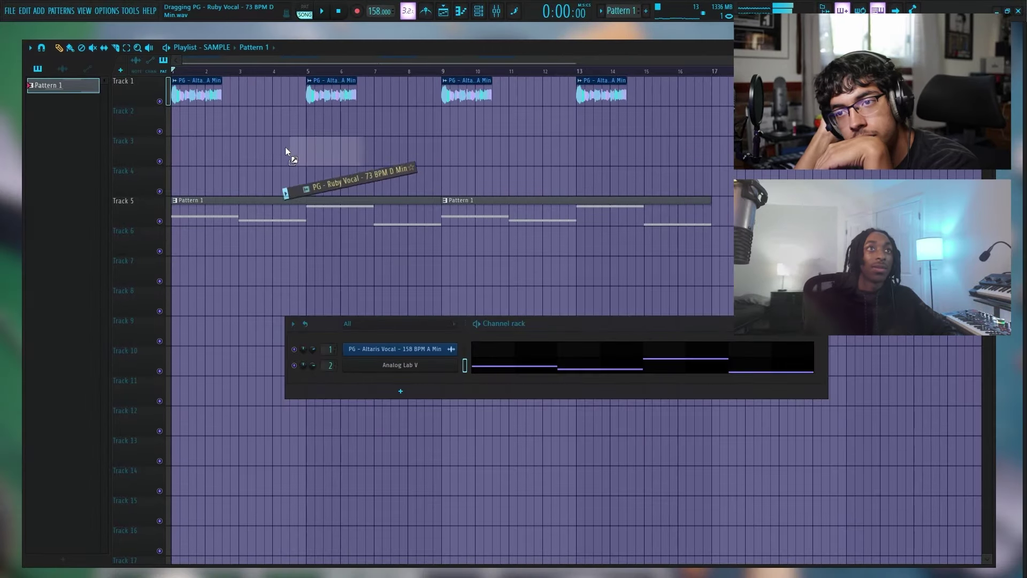
{"action": "left_click_drag", "start_coordinate": [286, 151], "coordinate": [244, 126]}
{"action": "key", "text": "space"}
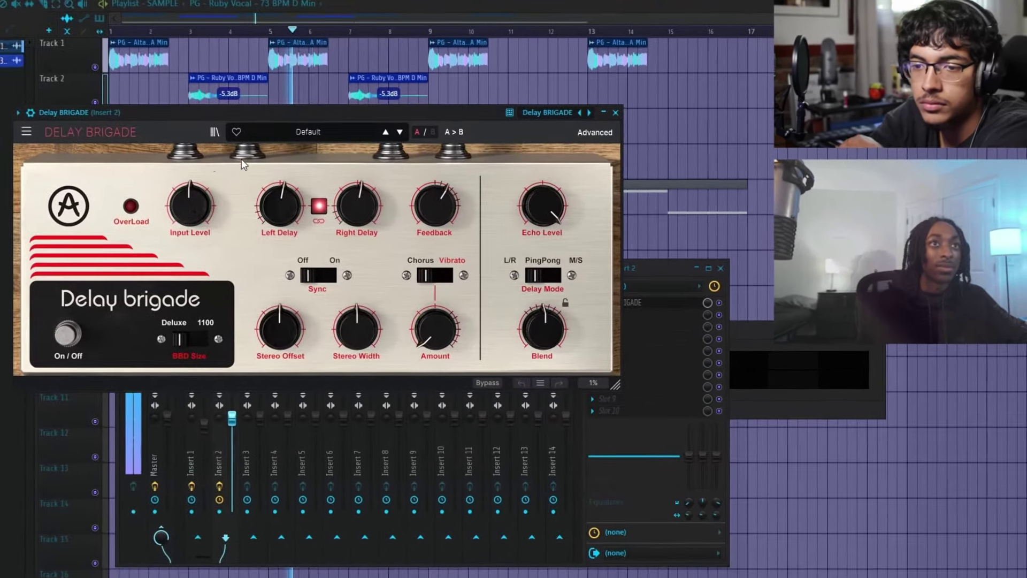
Load Delay Brigade's 1.8.d Side Chained preset from the 1.8 Delays bank
{"action": "left_click", "coordinate": [215, 131]}
{"action": "left_click", "coordinate": [291, 368]}
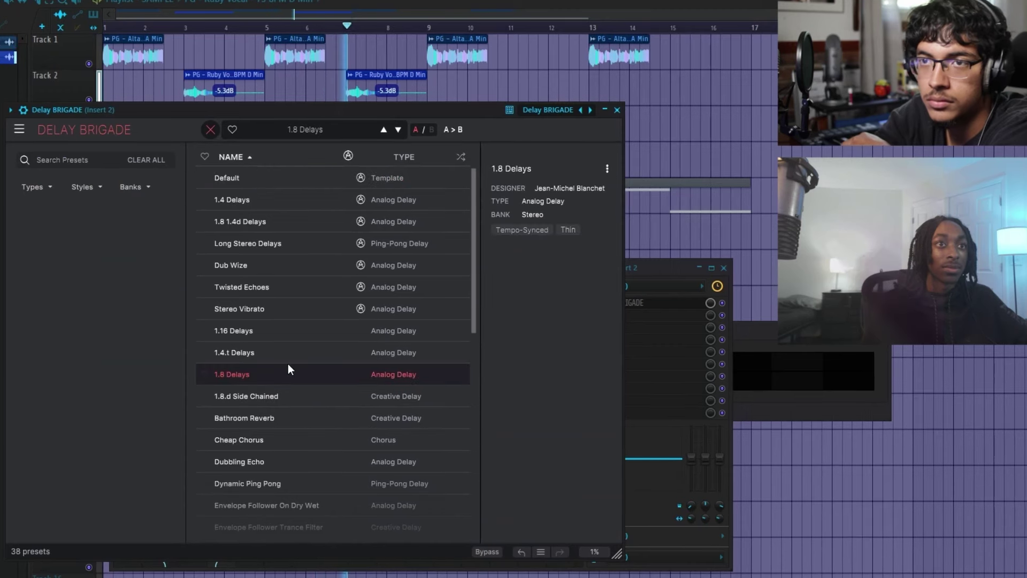
{"action": "left_click", "coordinate": [284, 397]}
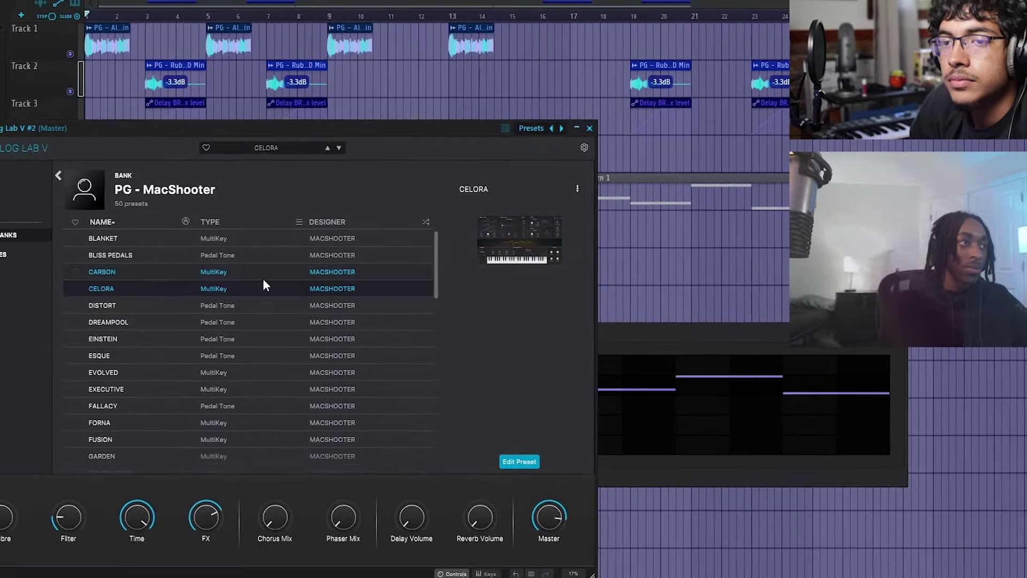
Audition the FORNA preset from the PG - MacShooter bank on Analog Lab V #2
{"action": "left_click", "coordinate": [263, 426]}
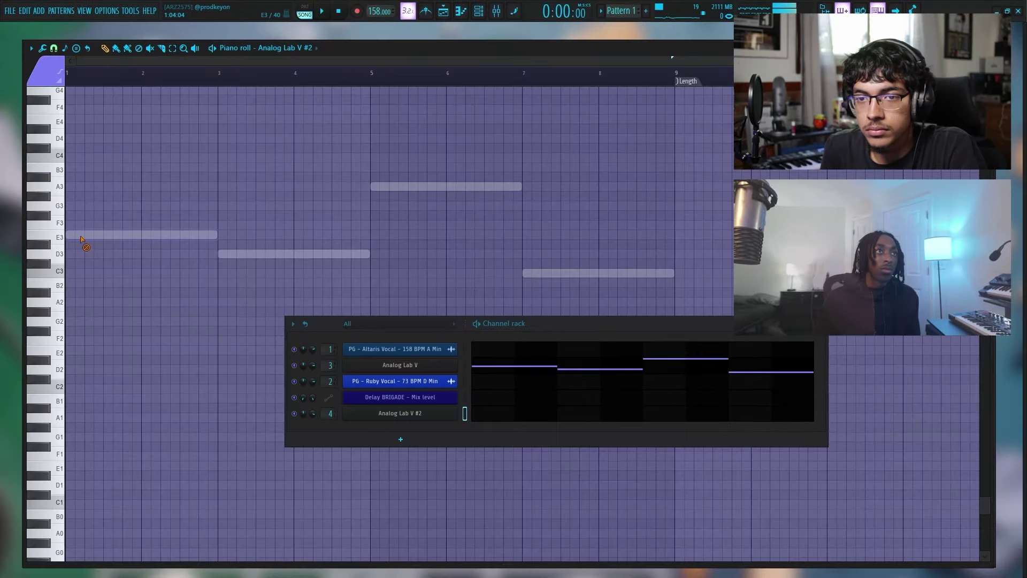
{"action": "scroll", "coordinate": [121, 199], "scroll_direction": "up", "scroll_amount": 3}
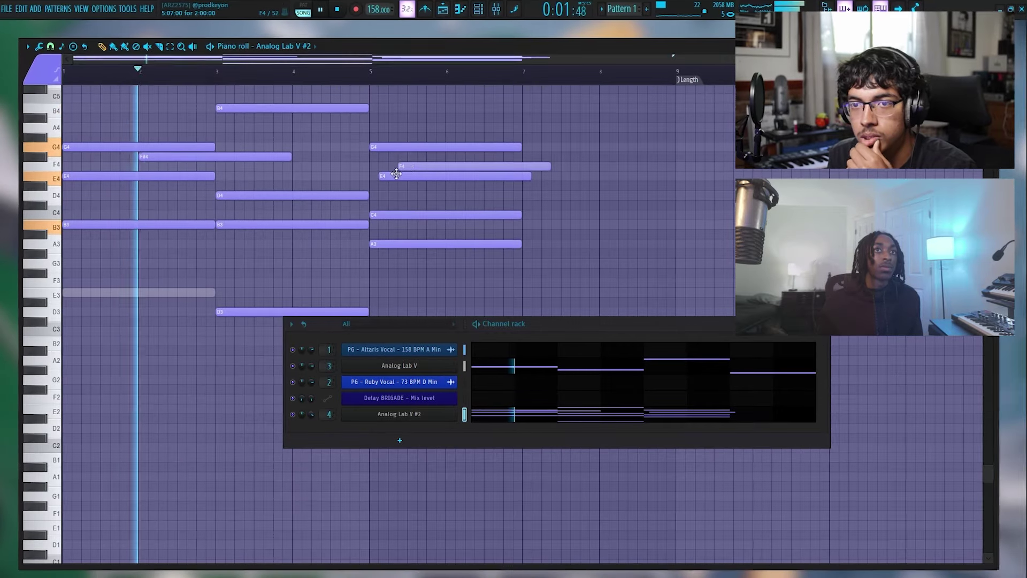
Move an E4 note to bar 5, reshape the bar 7 chord to end at bar 9, and add an A4 at bar 8
{"action": "left_click_drag", "start_coordinate": [396, 174], "coordinate": [400, 177]}
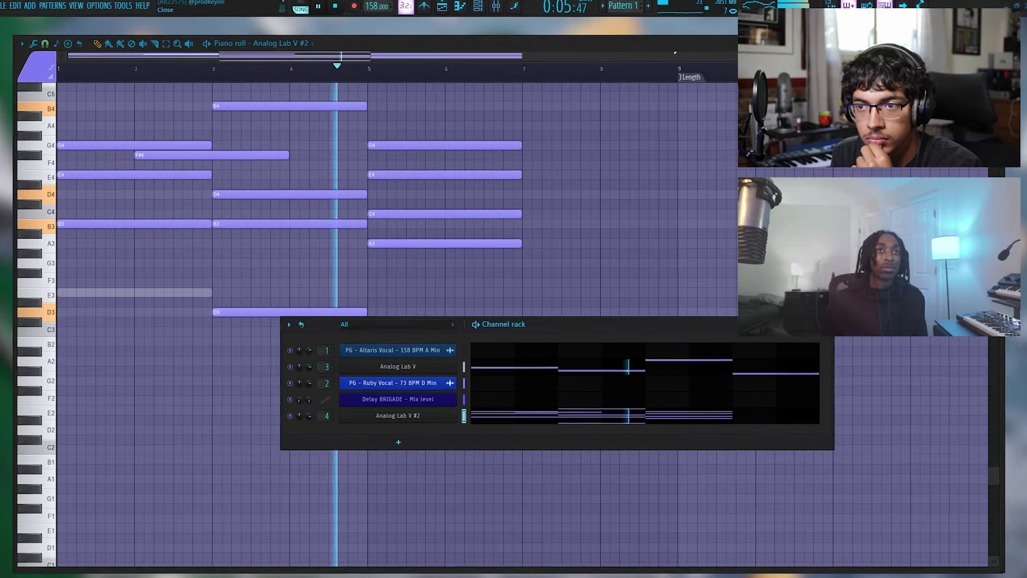
{"action": "left_click", "coordinate": [820, 324]}
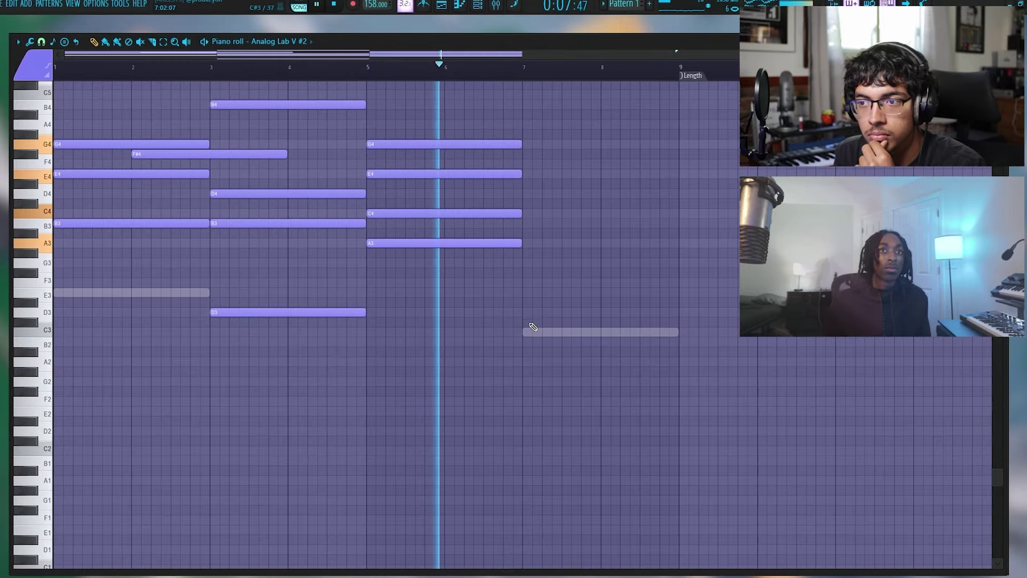
{"action": "key", "text": "space"}
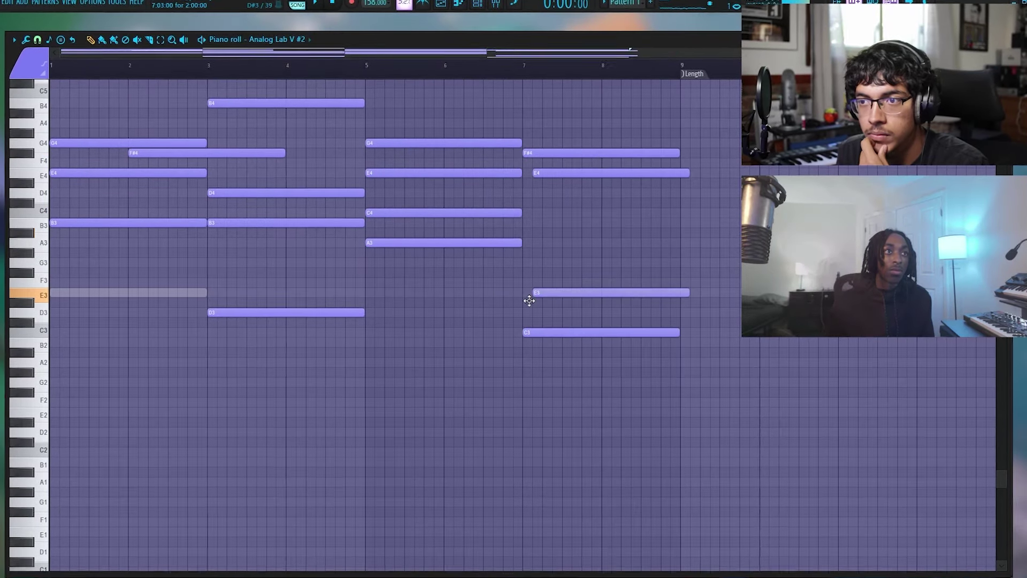
{"action": "left_click_drag", "start_coordinate": [552, 229], "coordinate": [538, 256]}
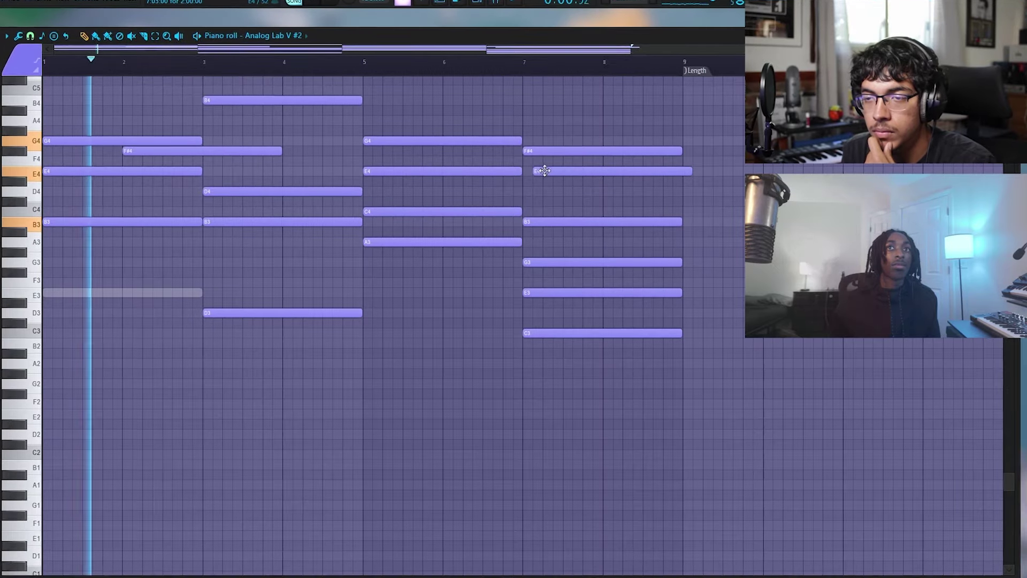
{"action": "left_click_drag", "start_coordinate": [538, 178], "coordinate": [580, 177]}
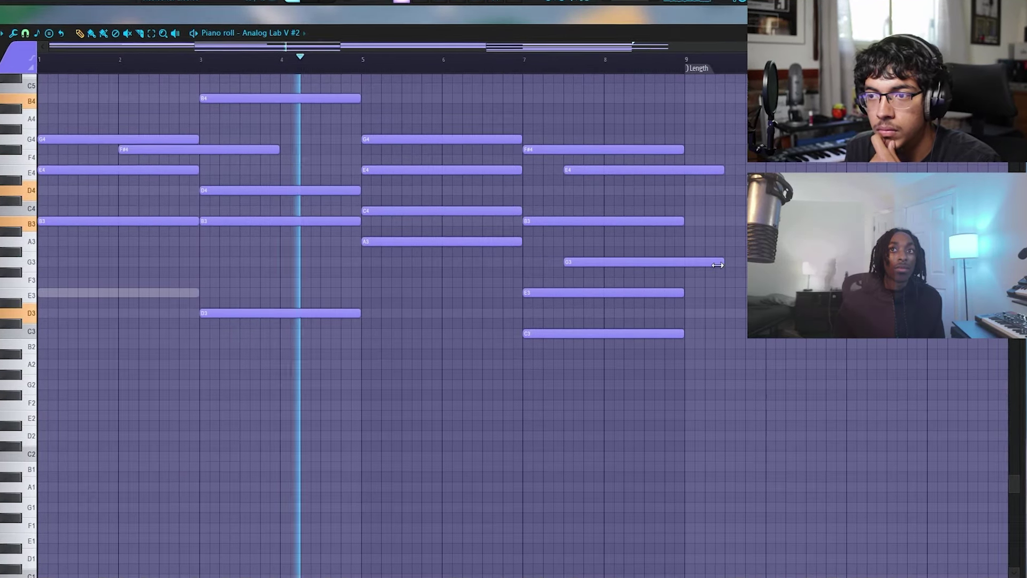
{"action": "left_click_drag", "start_coordinate": [720, 263], "coordinate": [679, 263]}
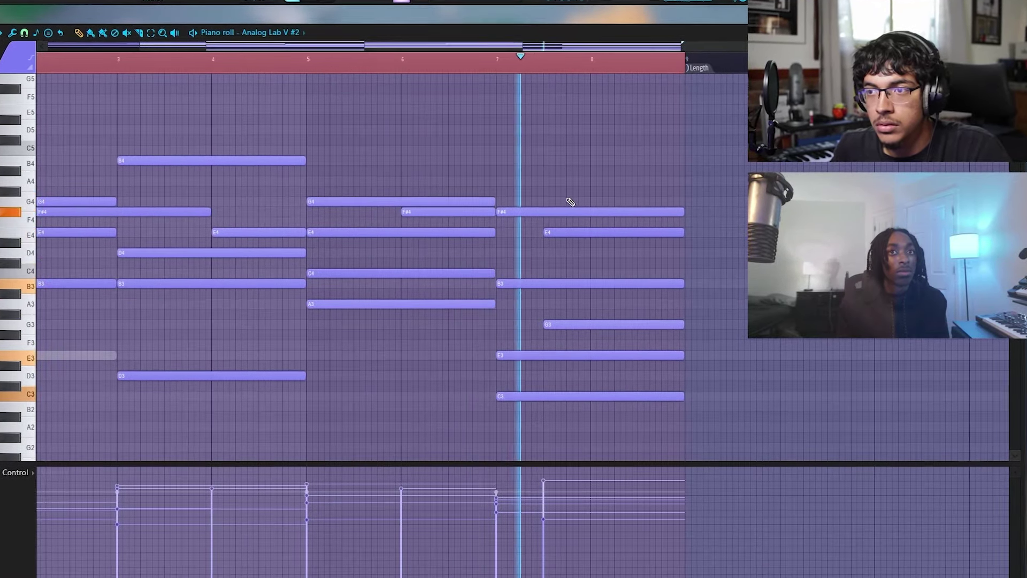
{"action": "left_click", "coordinate": [594, 181]}
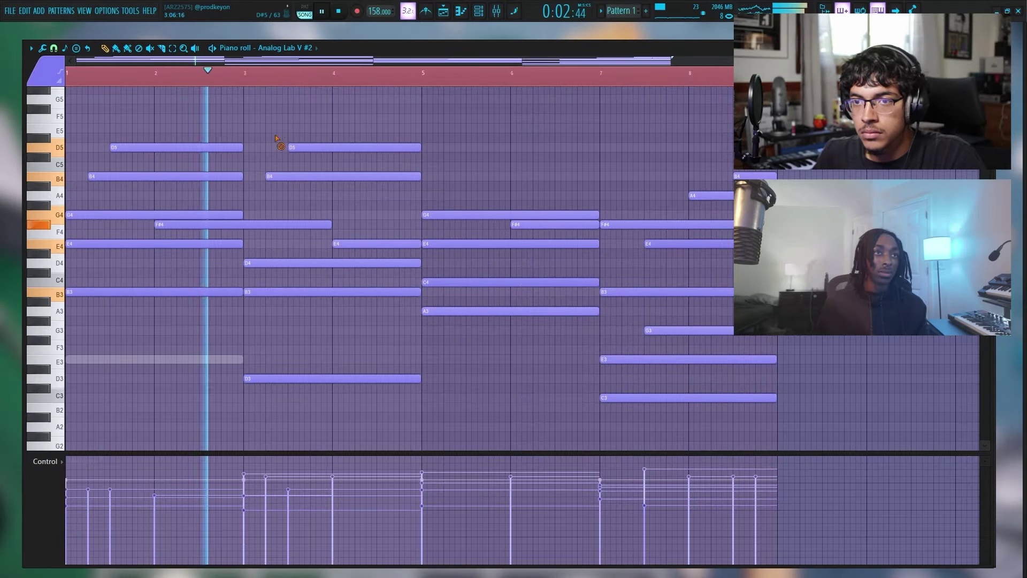
Copy the D5 and B4 top notes two bars later in the Analog Lab V #2 pattern
{"action": "left_click_drag", "start_coordinate": [278, 127], "coordinate": [434, 194]}
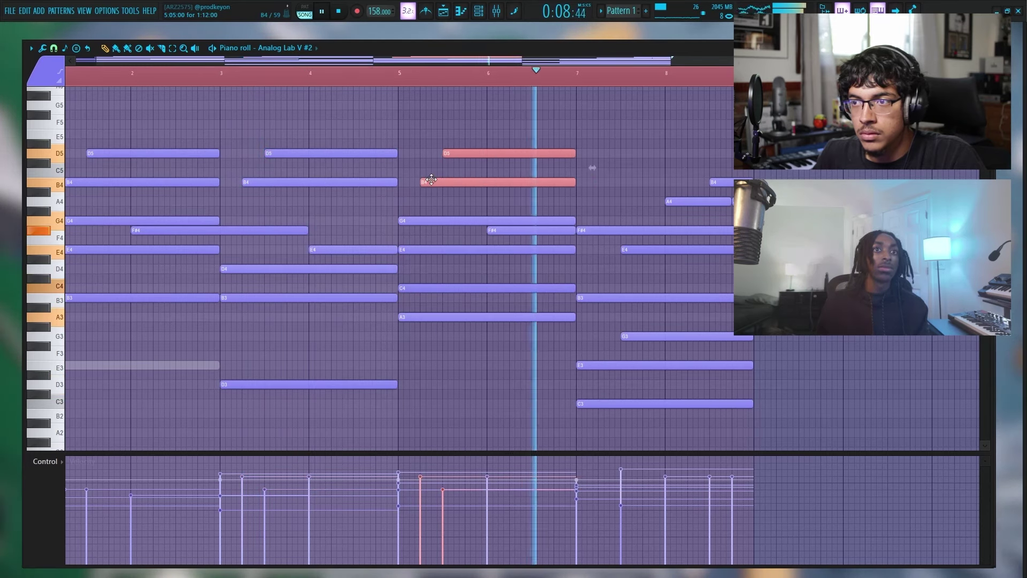
{"action": "left_click_drag", "start_coordinate": [431, 180], "coordinate": [608, 200]}
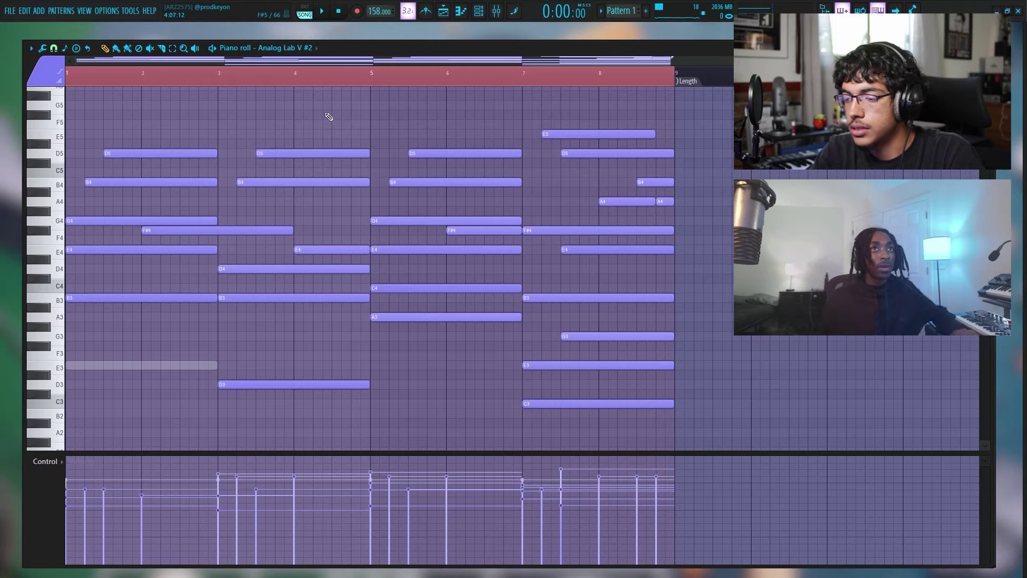
{"action": "left_click", "coordinate": [484, 15]}
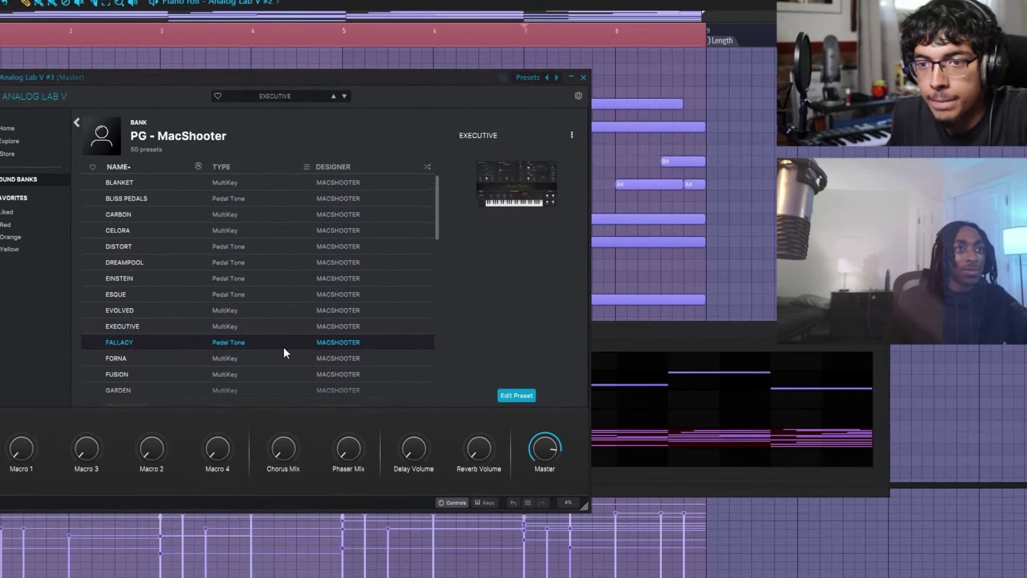
Load the FORNA preset on Analog Lab V #3 and arm recording while the chords play
{"action": "left_click", "coordinate": [229, 359]}
{"action": "scroll", "coordinate": [227, 367], "scroll_direction": "down", "scroll_amount": 3}
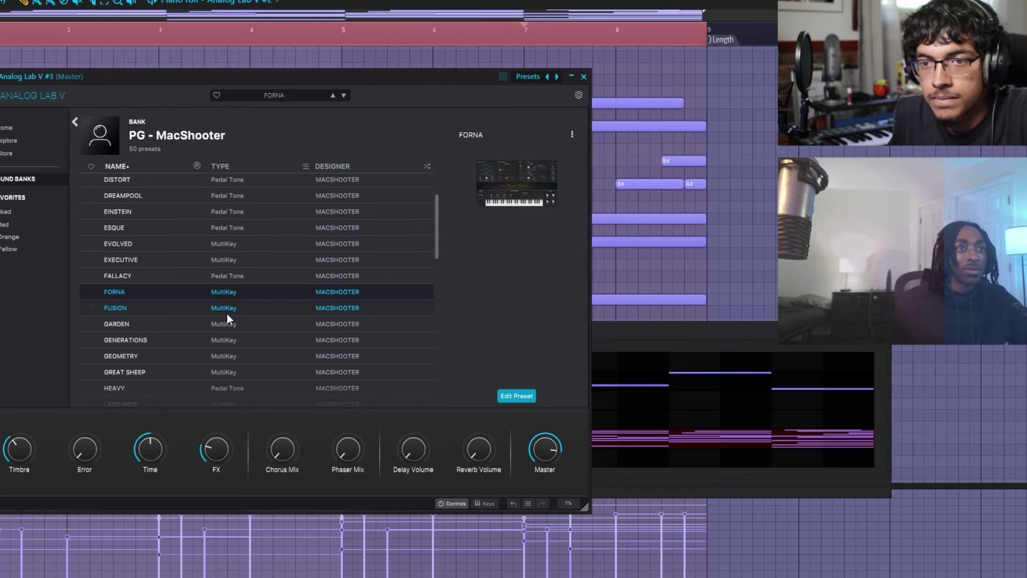
{"action": "left_click", "coordinate": [647, 331]}
{"action": "left_click", "coordinate": [383, 449]}
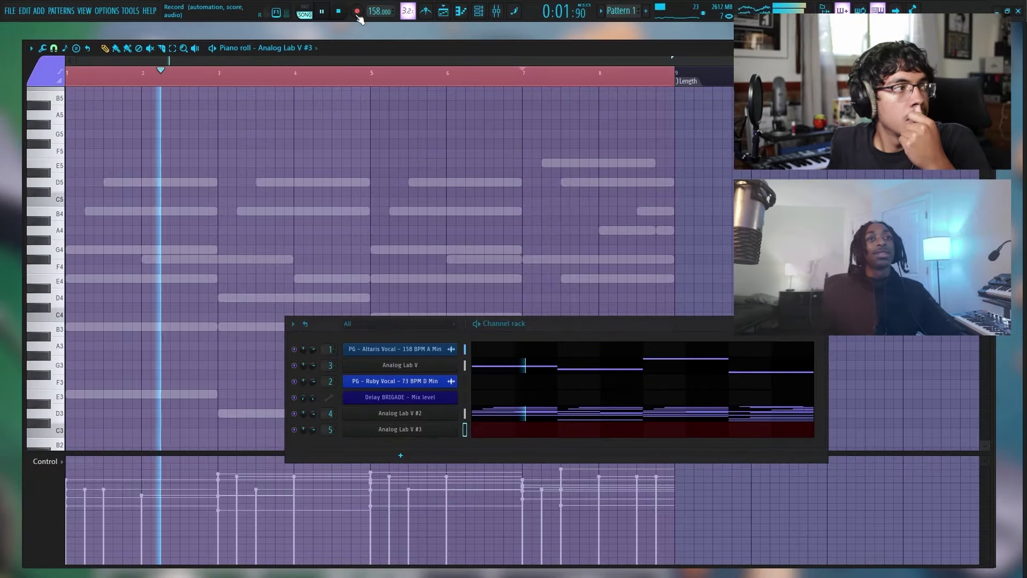
{"action": "left_click", "coordinate": [357, 12]}
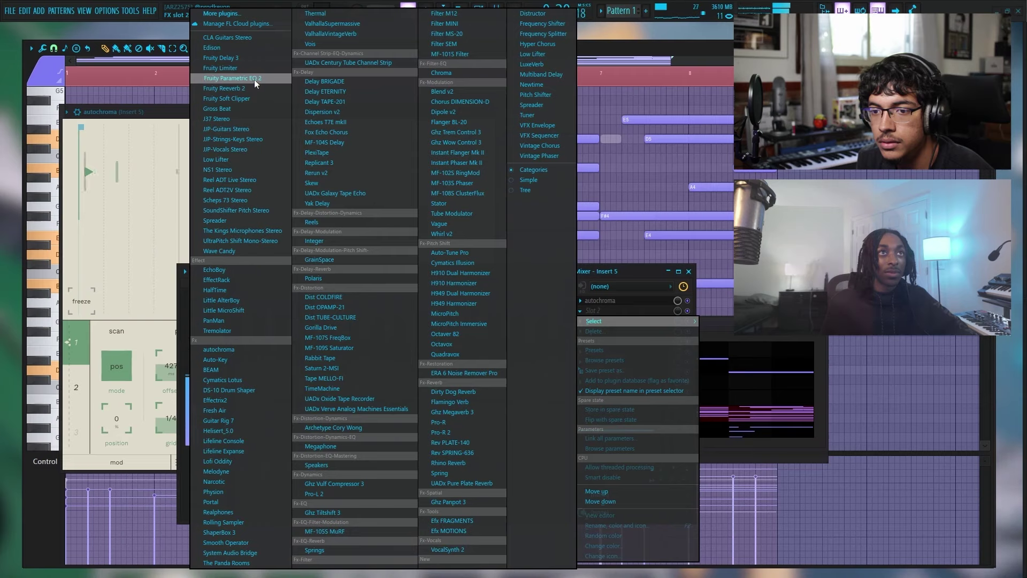
Add Fruity Parametric EQ 2 to mixer insert 5 after autochroma, then return to the playlist
{"action": "left_click", "coordinate": [252, 85]}
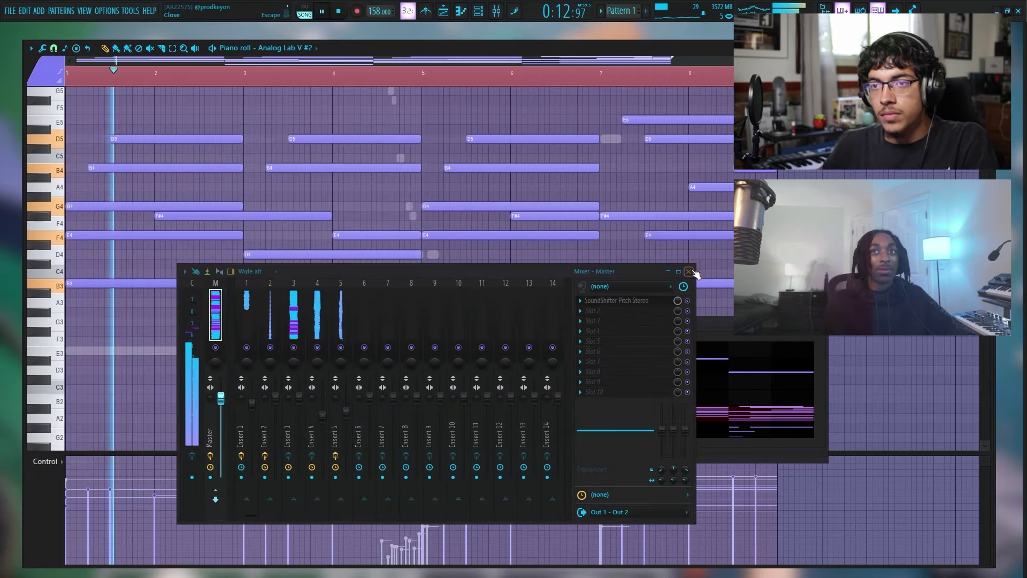
{"action": "key", "text": "F9"}
{"action": "key", "text": "F6"}
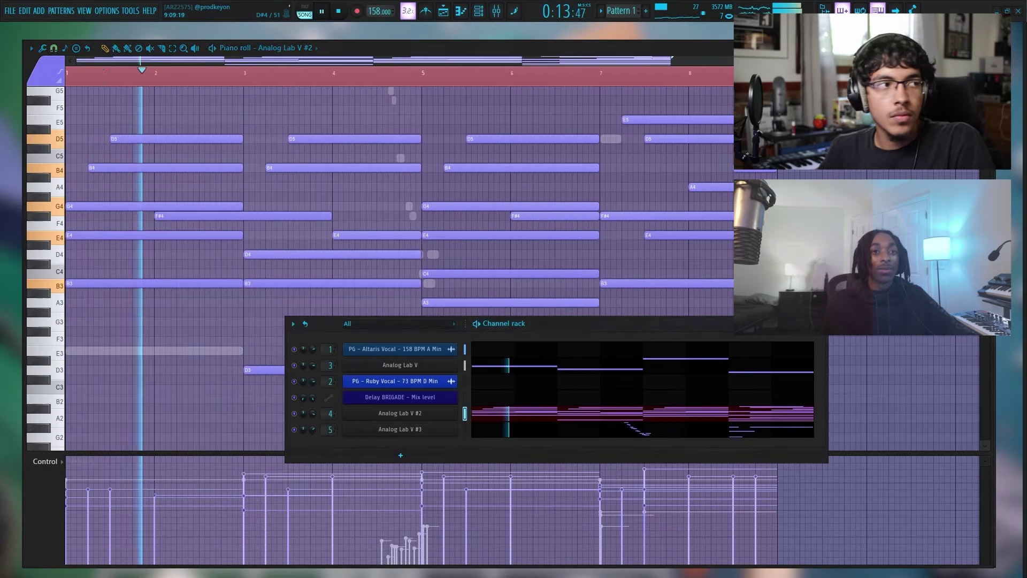
{"action": "key", "text": "F5"}
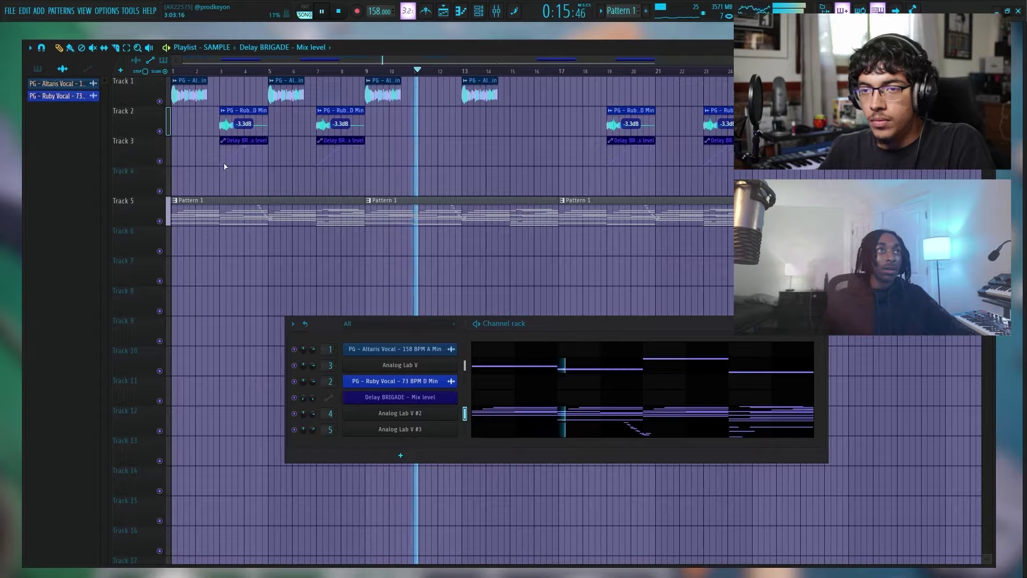
Split the chord pattern by channel and place the three Analog Lab V patterns on Tracks 4–6
{"action": "left_click", "coordinate": [78, 255]}
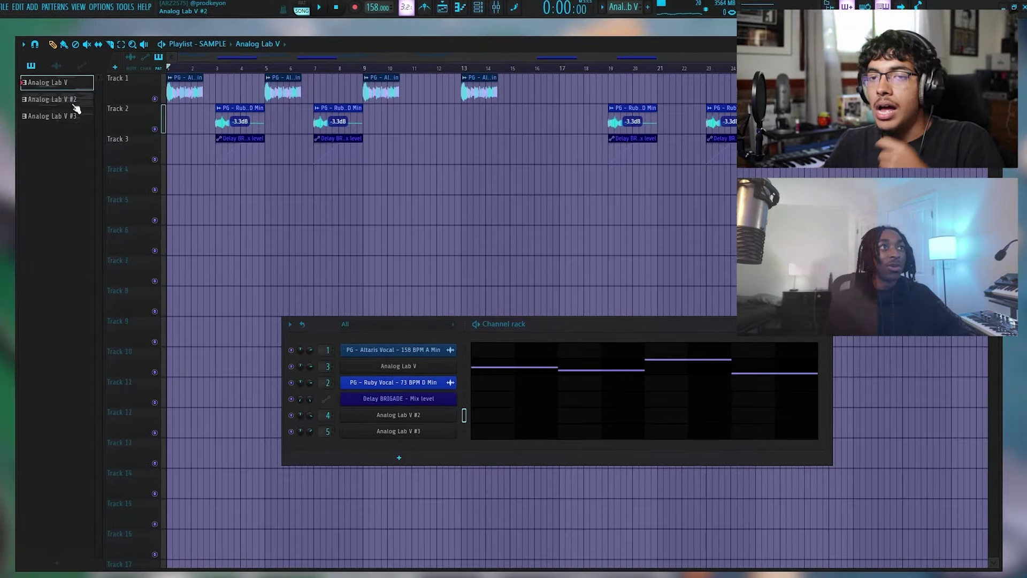
{"action": "left_click_drag", "start_coordinate": [66, 116], "coordinate": [153, 184]}
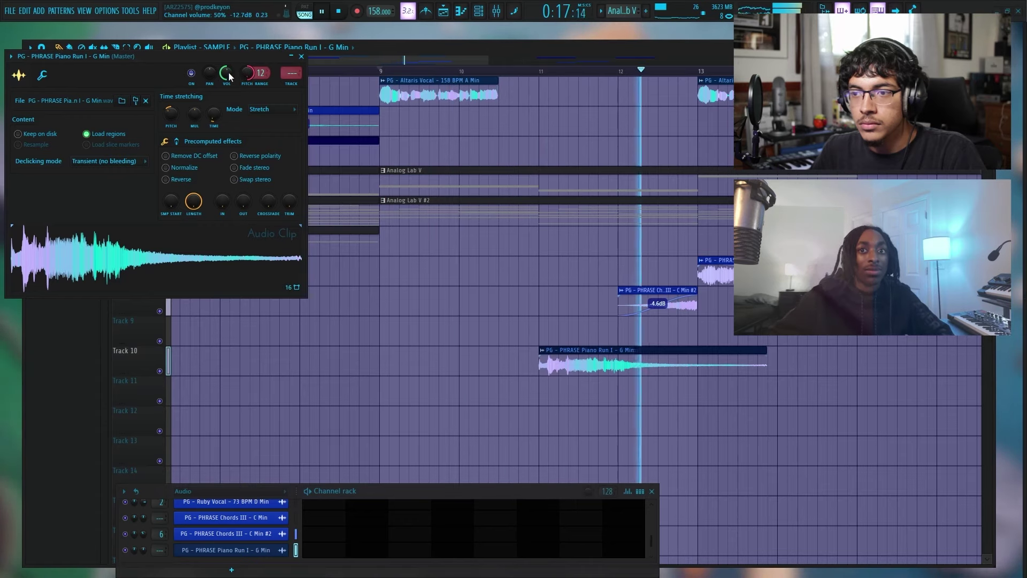
Copy insert 6's mixer state to insert 7 and add Fruity Parametric EQ 2 in slot 2
{"action": "left_click", "coordinate": [379, 71]}
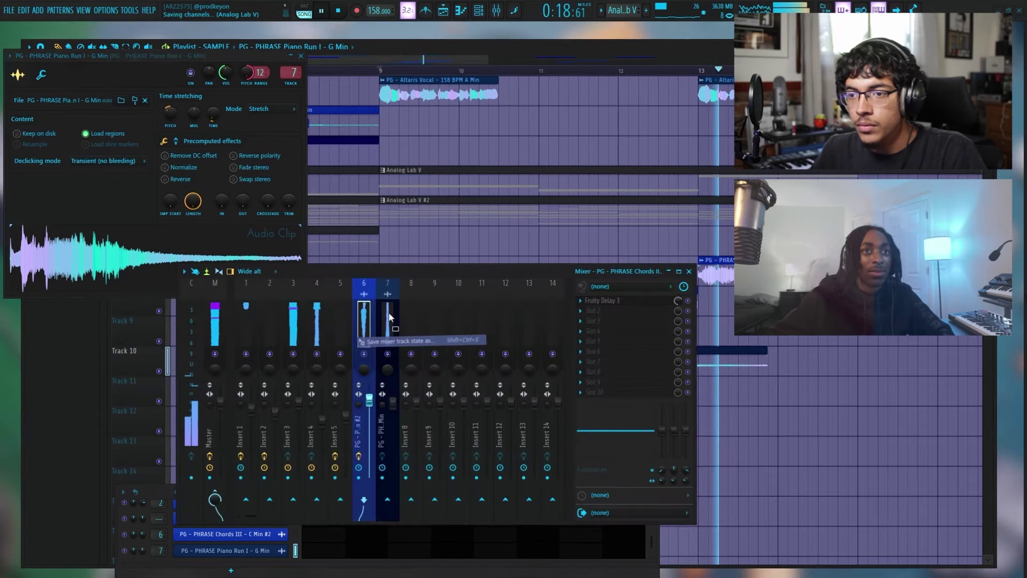
{"action": "left_click_drag", "start_coordinate": [392, 320], "coordinate": [393, 324]}
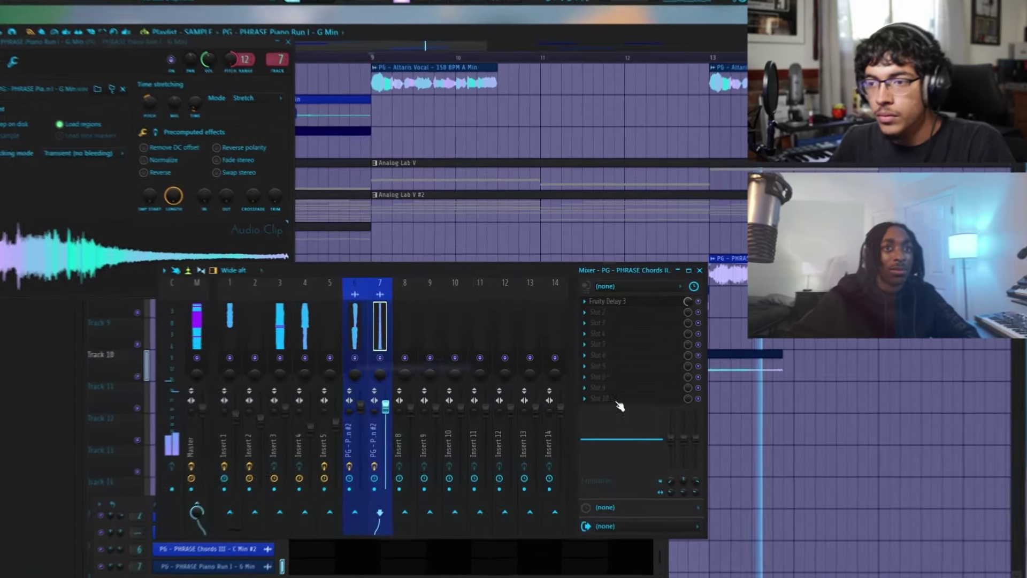
{"action": "left_click", "coordinate": [627, 314]}
{"action": "left_click", "coordinate": [631, 306]}
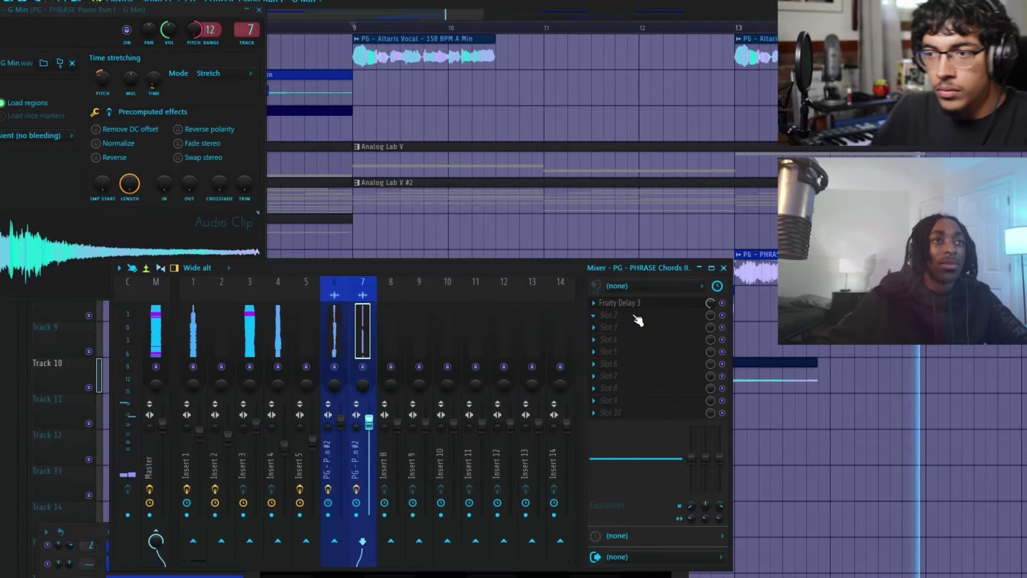
{"action": "key", "text": "F8"}
{"action": "type", "text": "para"}
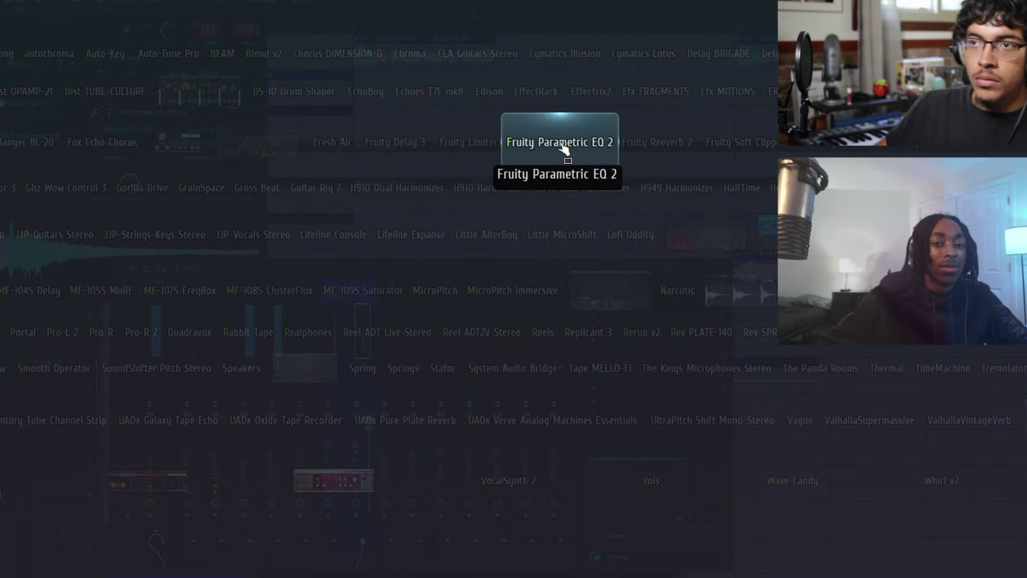
{"action": "left_click_drag", "start_coordinate": [563, 149], "coordinate": [560, 142]}
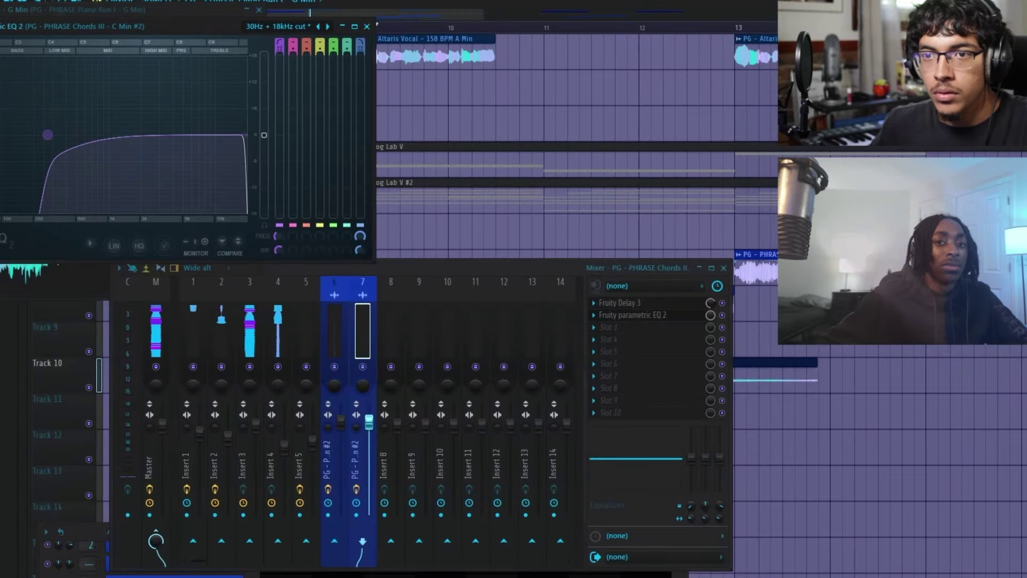
Raise the EQ's low-cut frequency and pull the high cut down to about 5 kHz
{"action": "left_click_drag", "start_coordinate": [48, 135], "coordinate": [42, 134]}
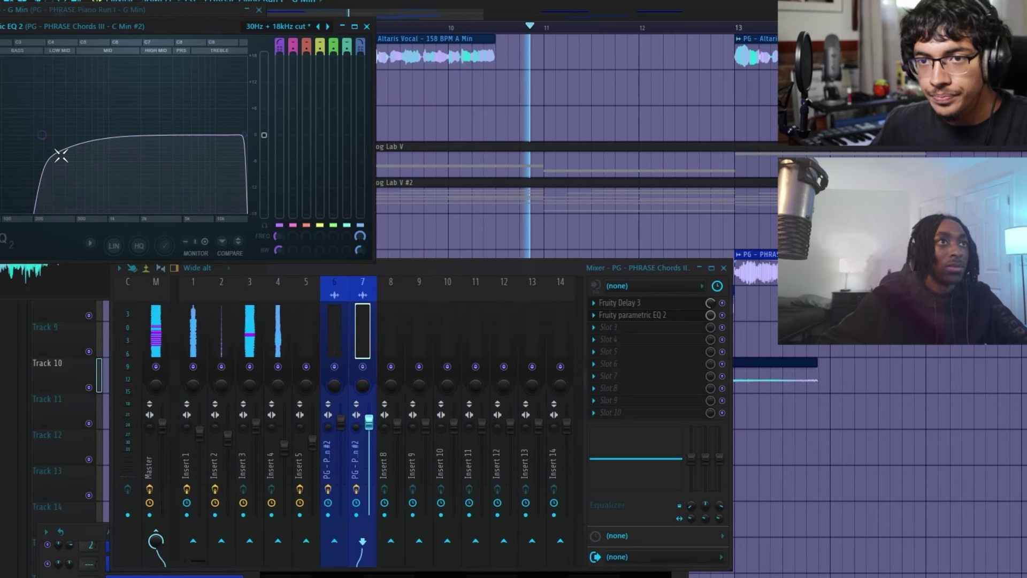
{"action": "left_click_drag", "start_coordinate": [61, 155], "coordinate": [75, 137]}
{"action": "left_click_drag", "start_coordinate": [249, 138], "coordinate": [153, 137]}
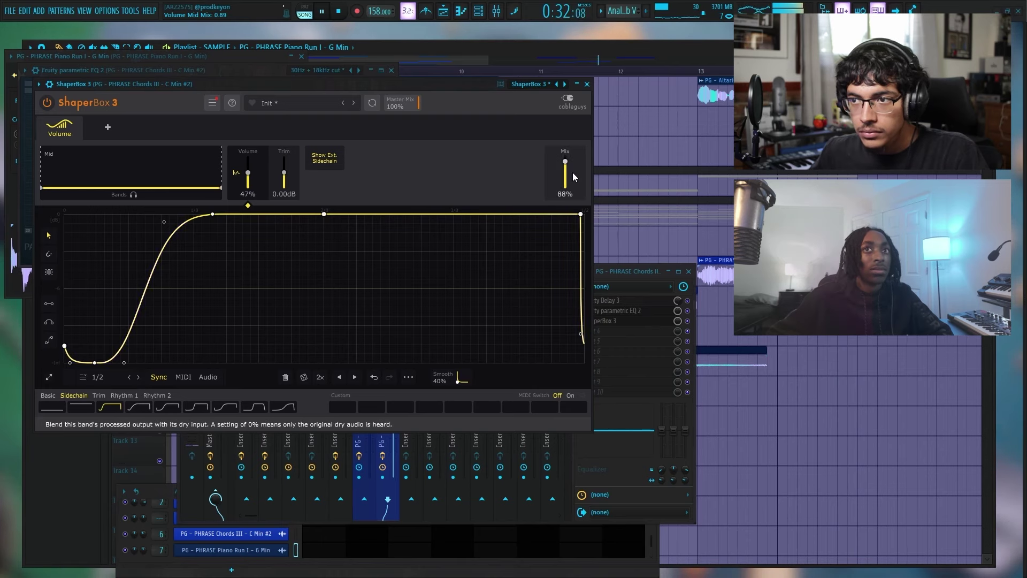
In ShaperBox 3, drop the volume shaper mix to about 76% and add a sine-wave pan shaper at roughly 52% mix
{"action": "left_click_drag", "start_coordinate": [573, 174], "coordinate": [571, 182]}
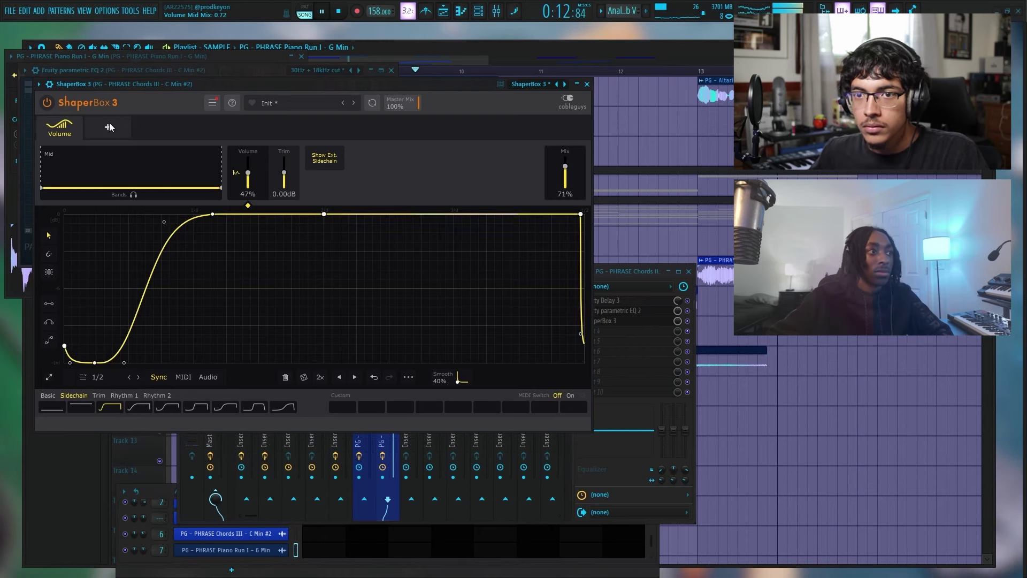
{"action": "left_click", "coordinate": [108, 126]}
{"action": "left_click", "coordinate": [459, 317]}
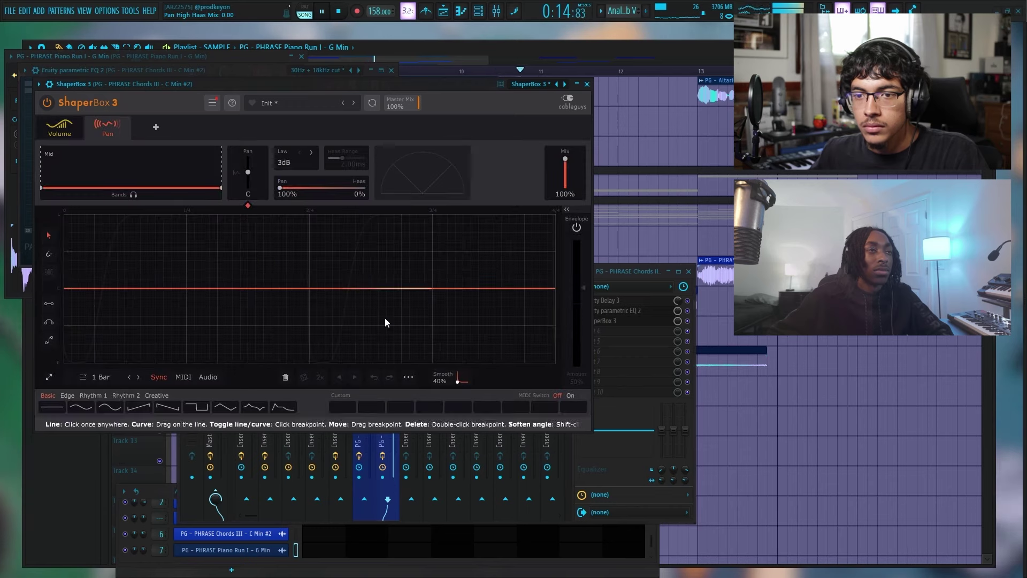
{"action": "left_click", "coordinate": [81, 406]}
{"action": "left_click_drag", "start_coordinate": [565, 158], "coordinate": [565, 171]}
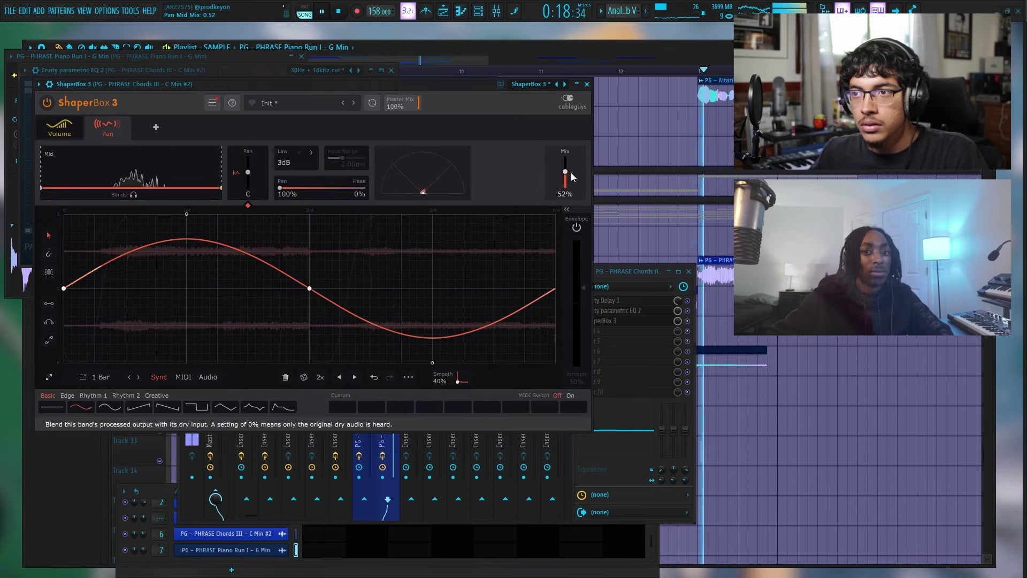
{"action": "left_click", "coordinate": [587, 84]}
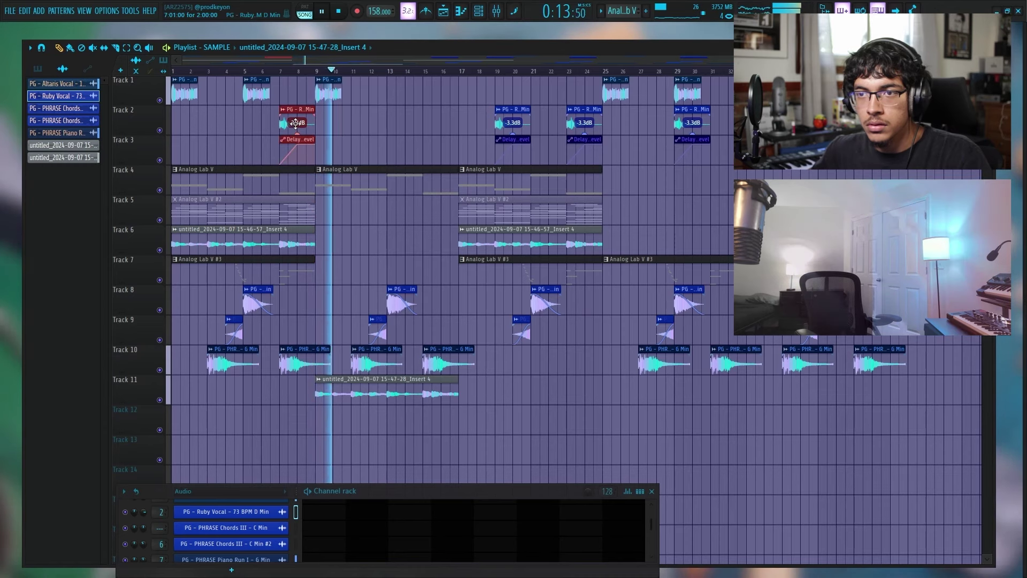
Place the Ruby vocal and delay at bar 3, copy an Altaris Vocal to bar 14, and cut insert 8's highs near 5 kHz
{"action": "left_click_drag", "start_coordinate": [295, 124], "coordinate": [367, 121]}
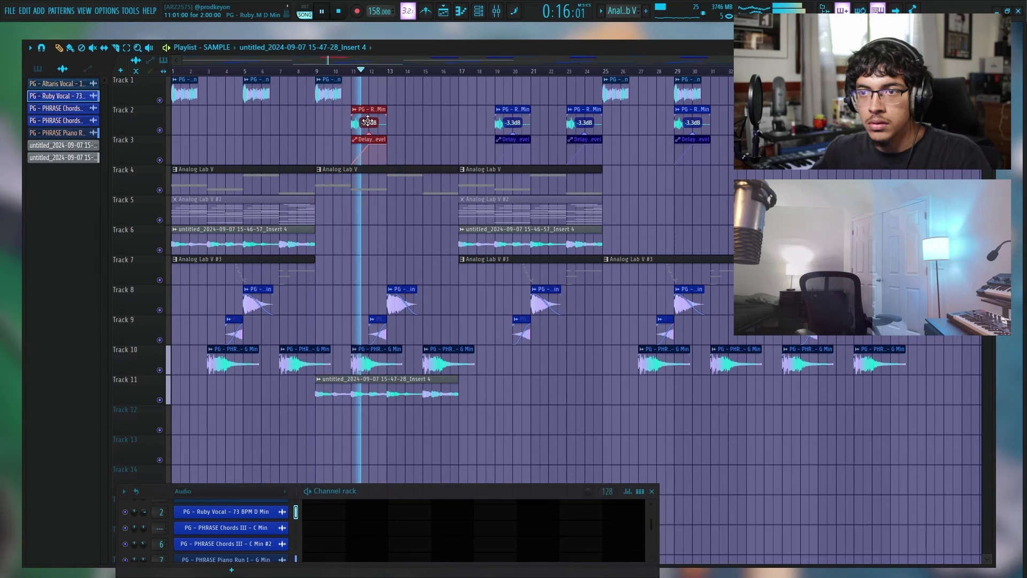
{"action": "left_click_drag", "start_coordinate": [368, 120], "coordinate": [224, 122]}
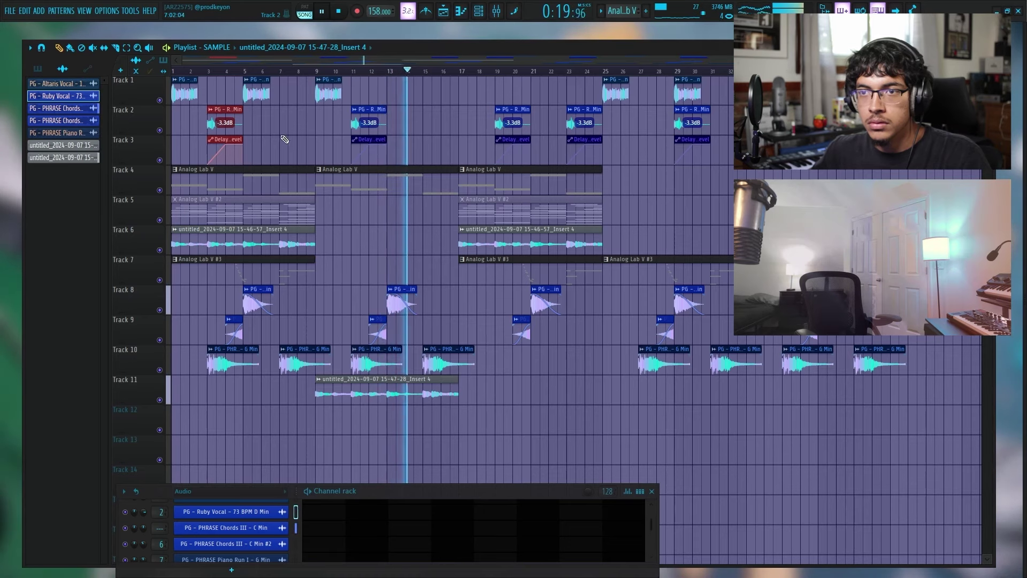
{"action": "left_click_drag", "start_coordinate": [327, 92], "coordinate": [409, 100]}
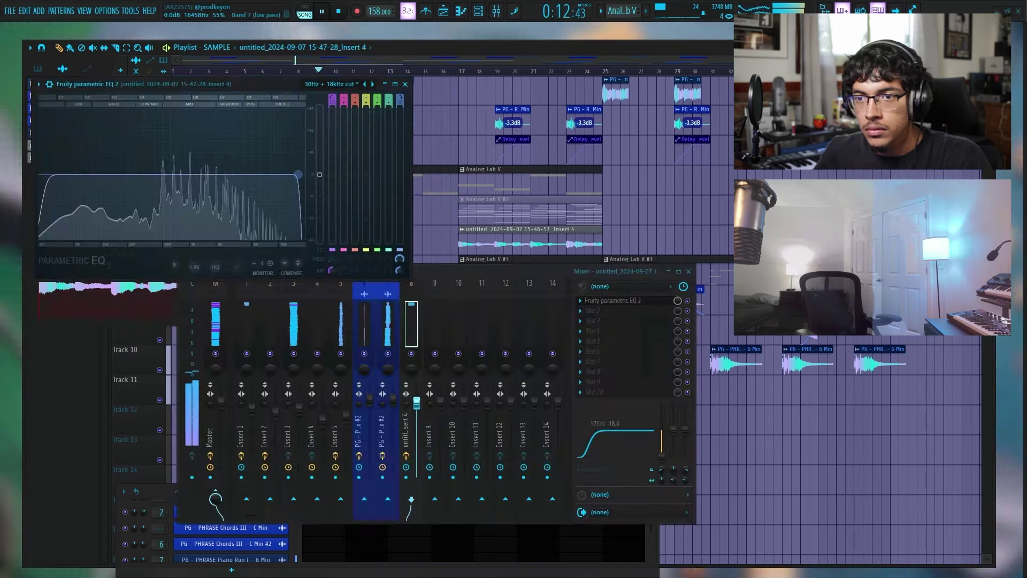
{"action": "left_click_drag", "start_coordinate": [300, 175], "coordinate": [187, 158]}
{"action": "scroll", "coordinate": [188, 159], "scroll_direction": "up", "scroll_amount": 3}
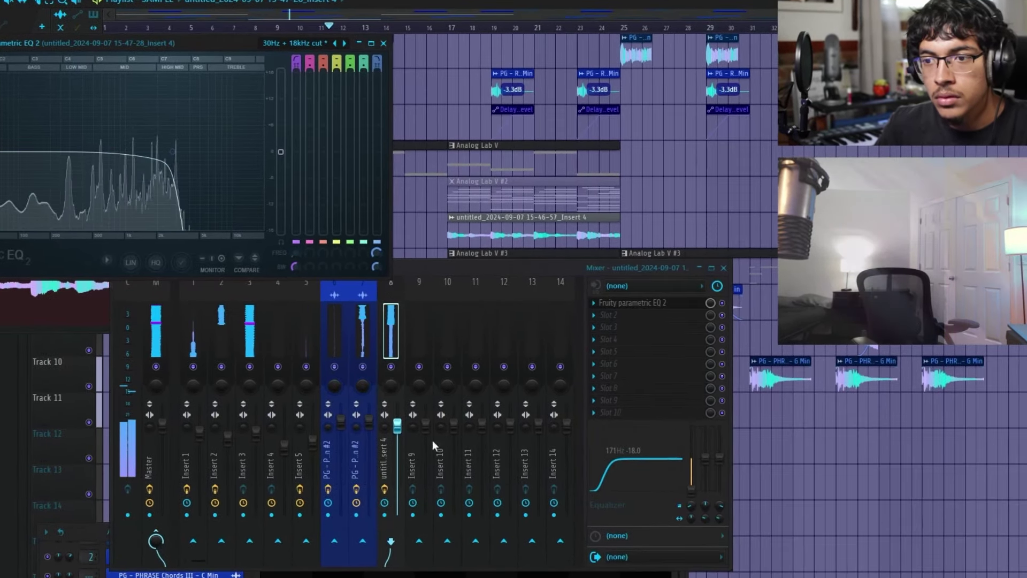
Raise insert 8's fader slightly and bring up SoundShifter Pitch Stereo on the Master insert
{"action": "left_click_drag", "start_coordinate": [399, 427], "coordinate": [400, 423]}
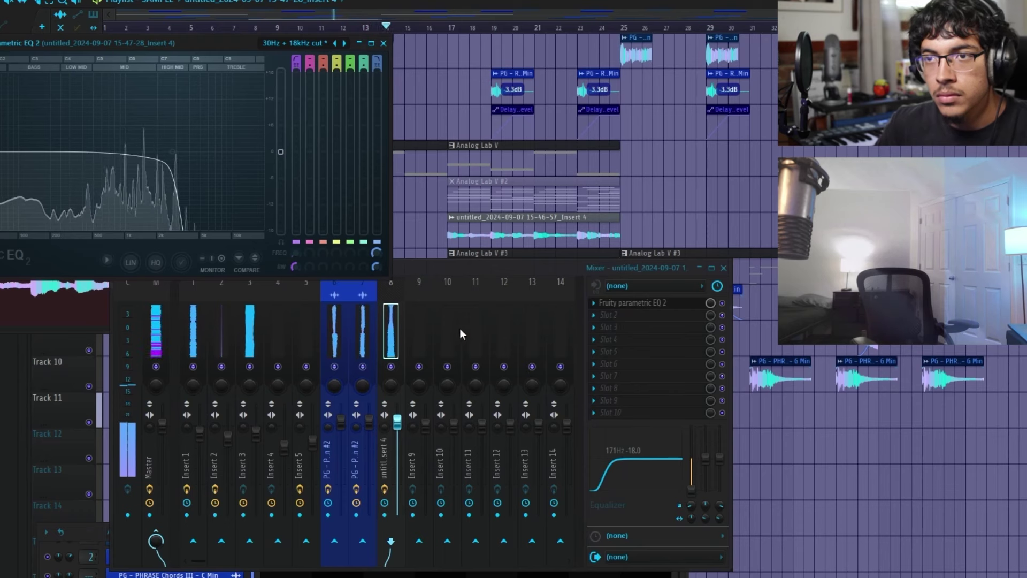
{"action": "left_click", "coordinate": [383, 43]}
{"action": "left_click", "coordinate": [155, 316]}
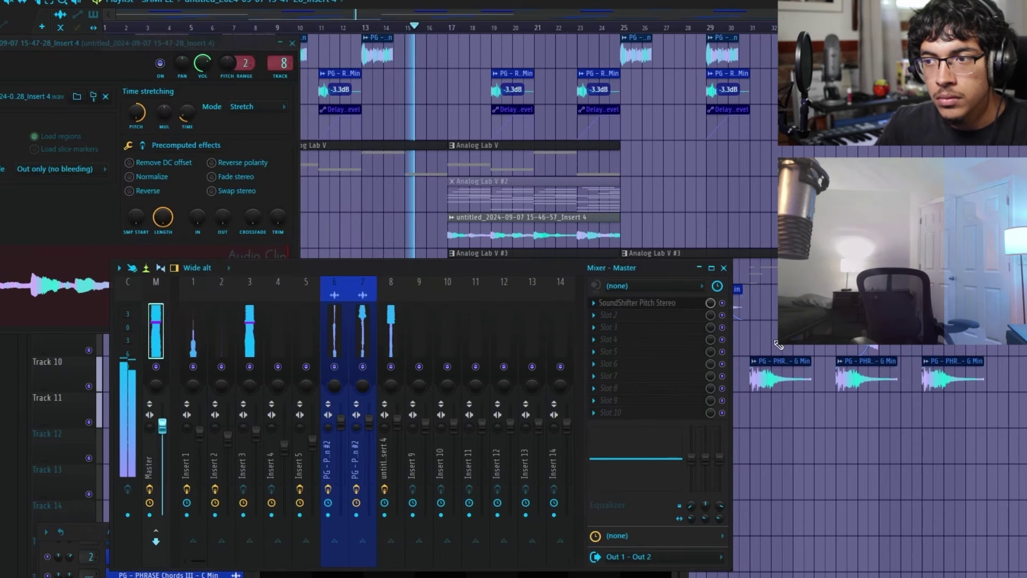
{"action": "left_click", "coordinate": [675, 305]}
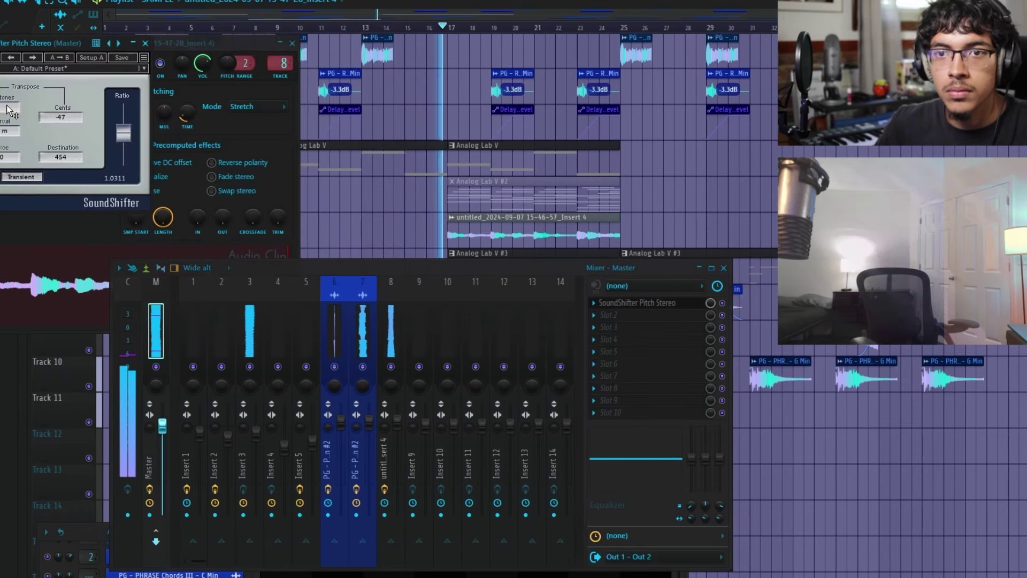